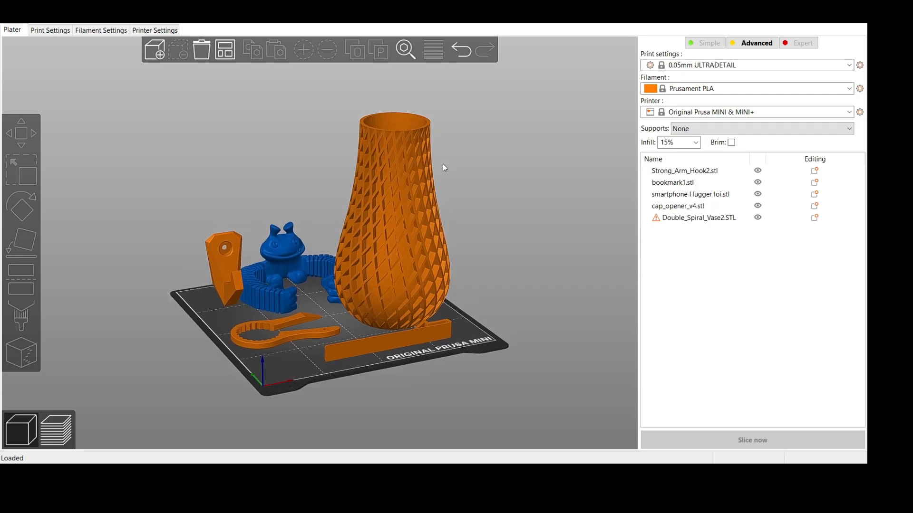
Delete the smartphone holder and the arm hook from the build plate.
{"action": "left_click_drag", "start_coordinate": [466, 167], "coordinate": [456, 248]}
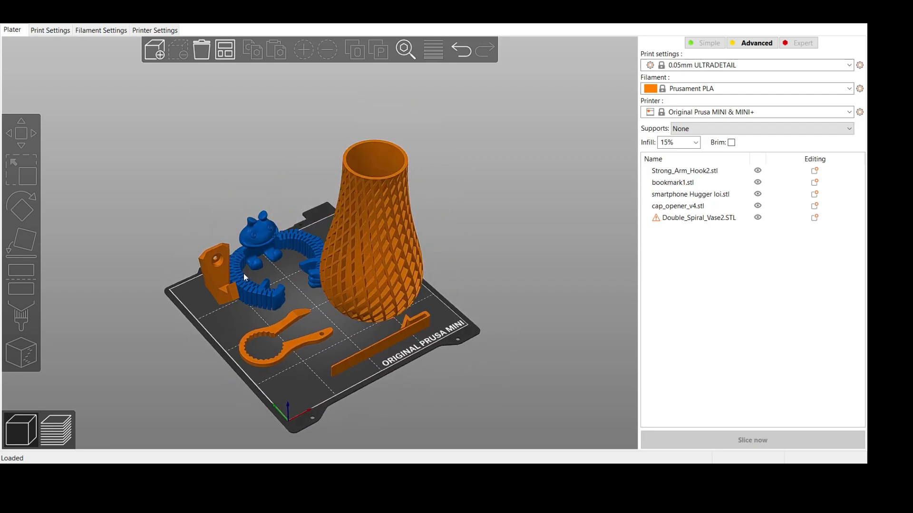
{"action": "left_click", "coordinate": [275, 241]}
{"action": "key", "text": "Delete"}
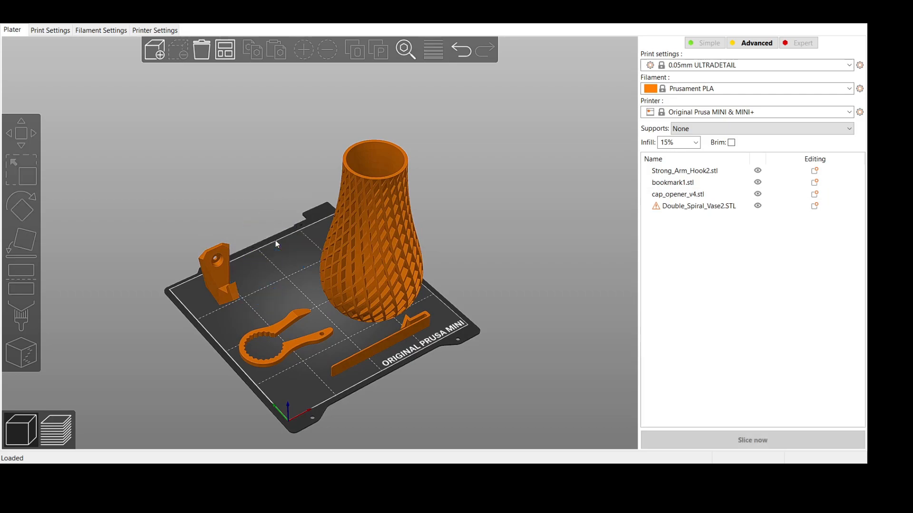
{"action": "left_click", "coordinate": [219, 285]}
{"action": "key", "text": "Delete"}
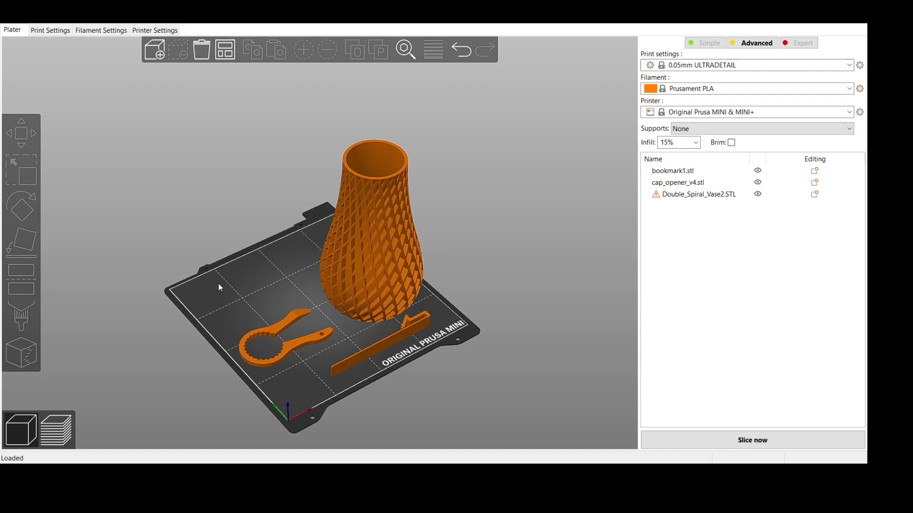
{"action": "left_click", "coordinate": [279, 359]}
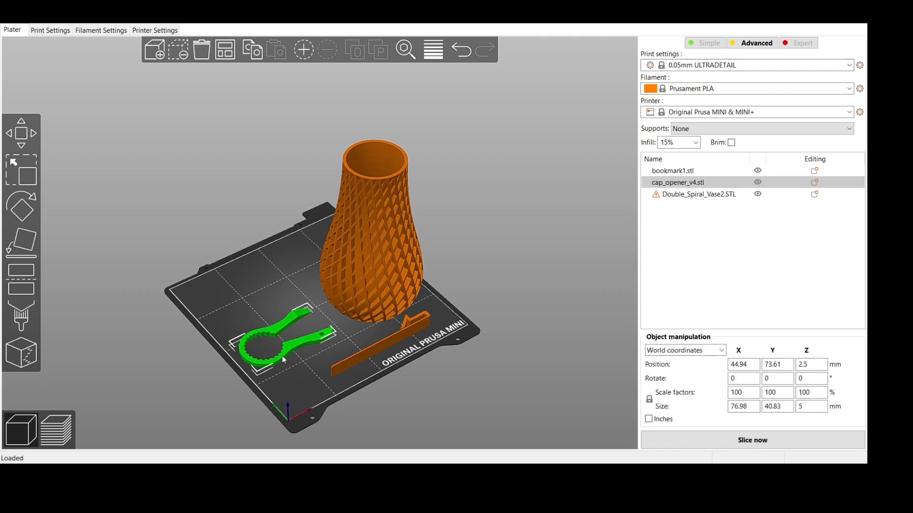
Undo the deletions of the smartphone holder and the arm hook.
{"action": "key", "text": "ctrl+z"}
{"action": "key", "text": "ctrl+z"}
{"action": "key", "text": "ctrl+z"}
{"action": "key", "text": "ctrl+z"}
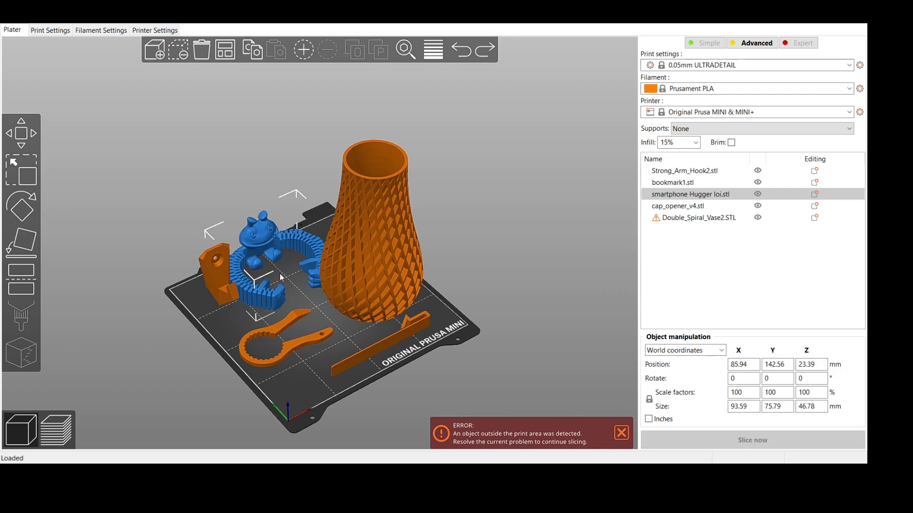
{"action": "left_click", "coordinate": [208, 271]}
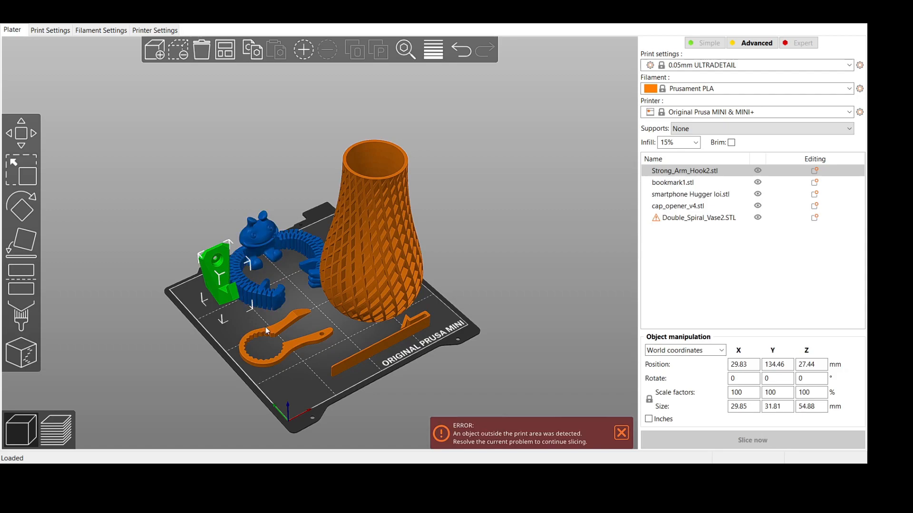
{"action": "left_click", "coordinate": [285, 351]}
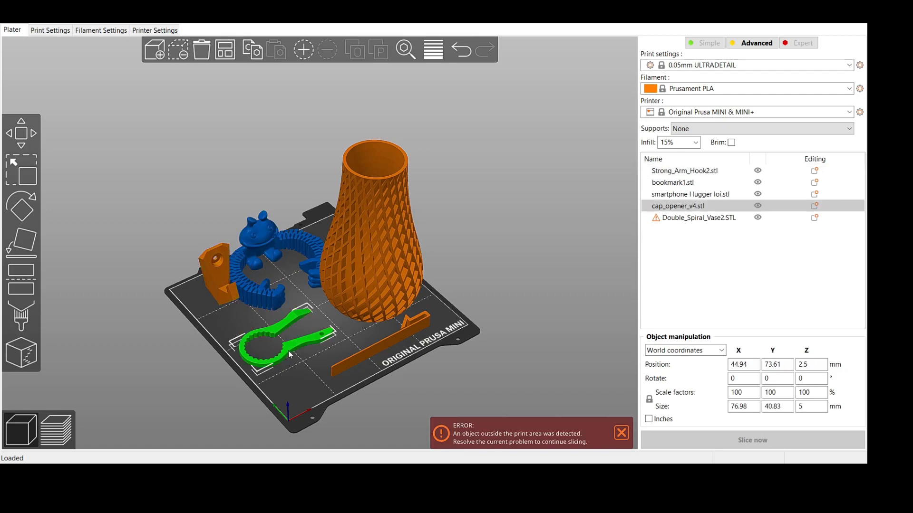
{"action": "left_click", "coordinate": [377, 357]}
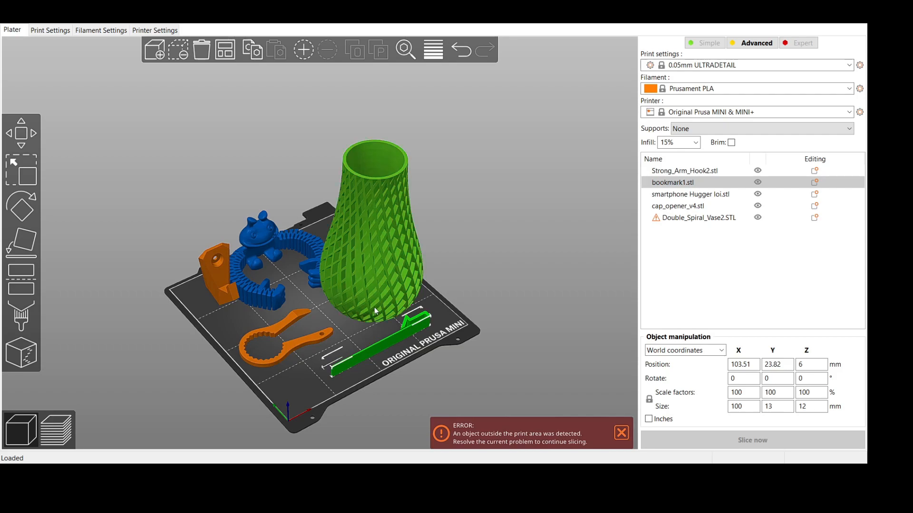
{"action": "left_click", "coordinate": [399, 217]}
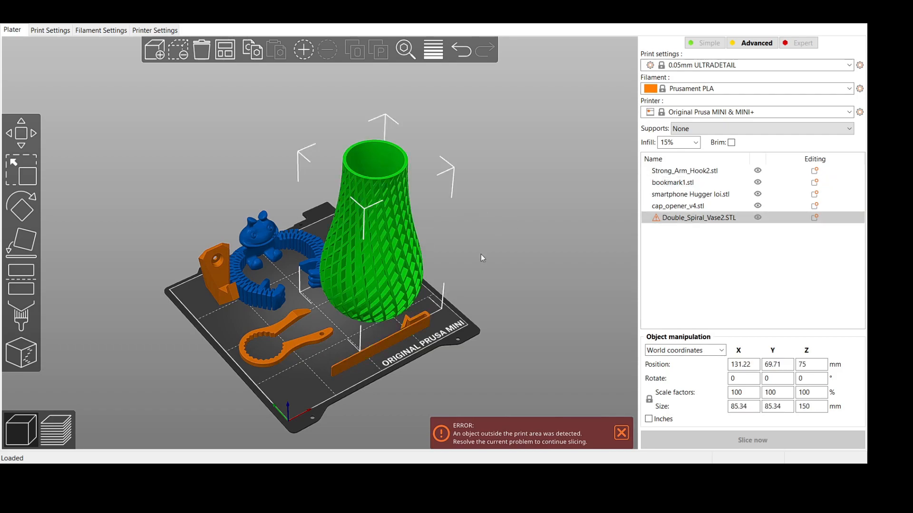
Clear the build plate by deleting the bookmark, cap opener, smartphone holder, arm hook and double spiral vase.
{"action": "left_click", "coordinate": [419, 324]}
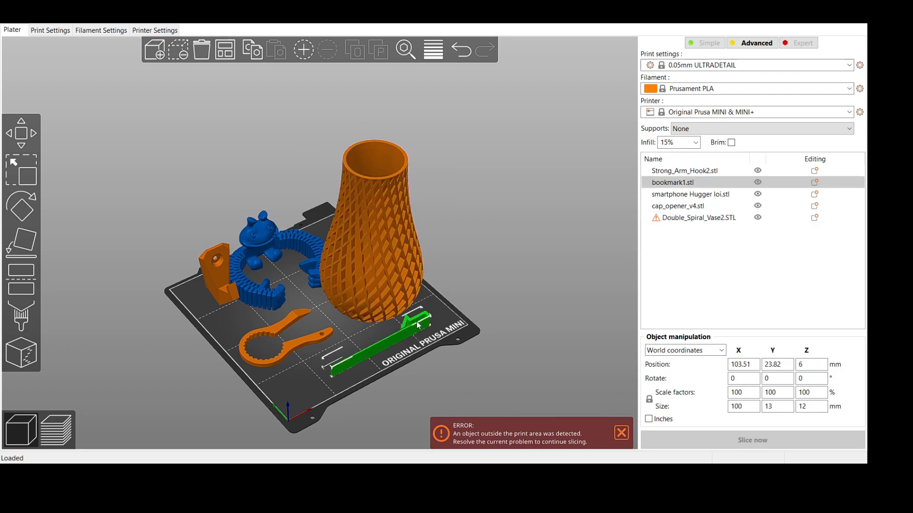
{"action": "key", "text": "Delete"}
{"action": "left_click", "coordinate": [310, 338]}
{"action": "key", "text": "Delete"}
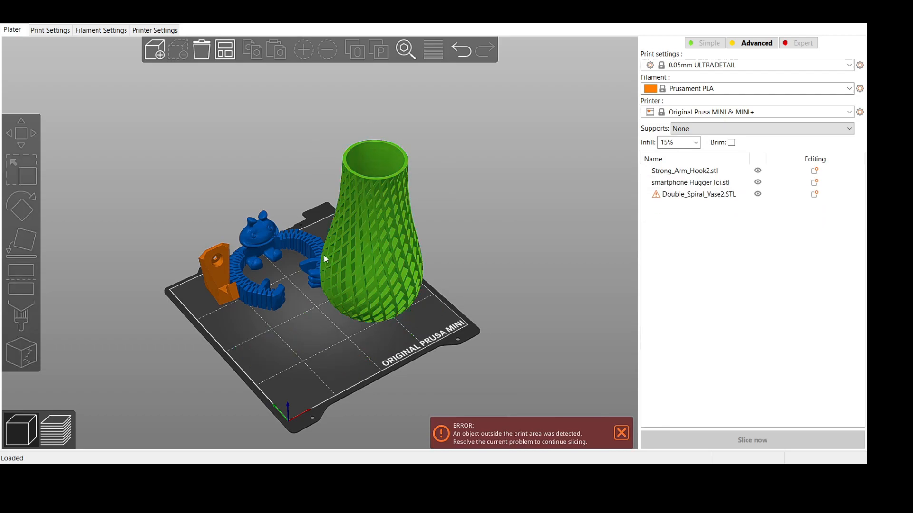
{"action": "left_click", "coordinate": [252, 224]}
{"action": "key", "text": "Delete"}
{"action": "left_click", "coordinate": [205, 284]}
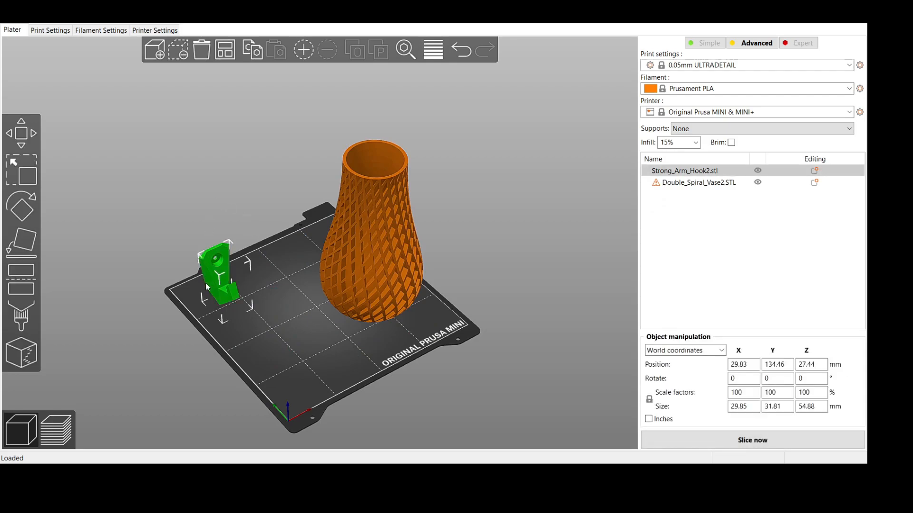
{"action": "key", "text": "Delete"}
{"action": "left_click", "coordinate": [363, 261]}
{"action": "key", "text": "Delete"}
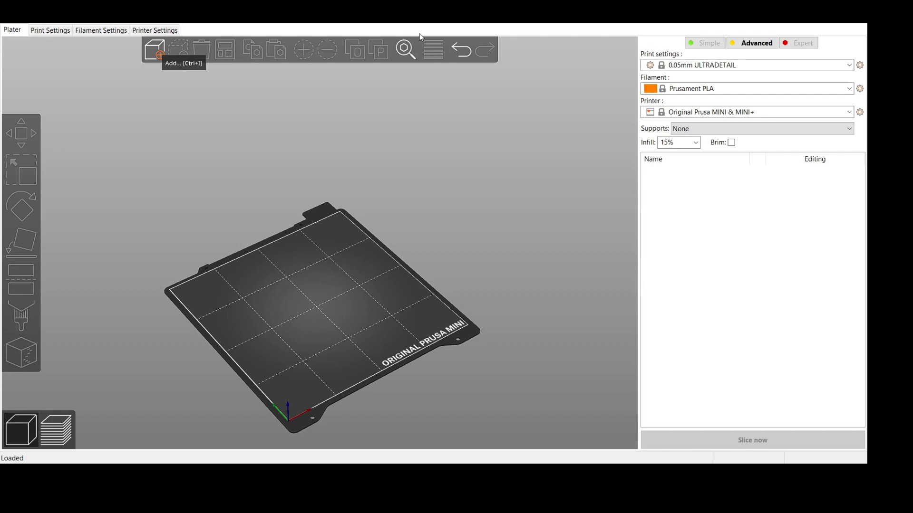
Import the model Spiral_Vase1.STL onto the empty build plate.
{"action": "left_click", "coordinate": [145, 44]}
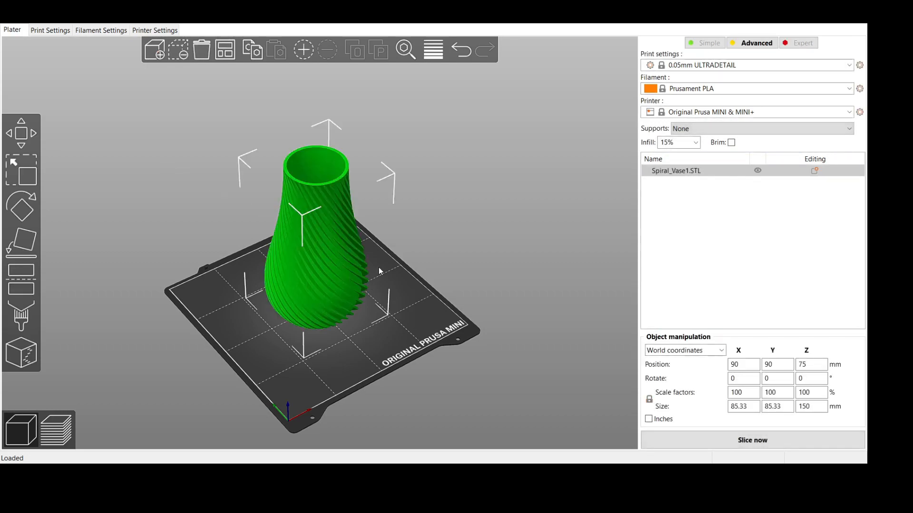
{"action": "left_click", "coordinate": [559, 185]}
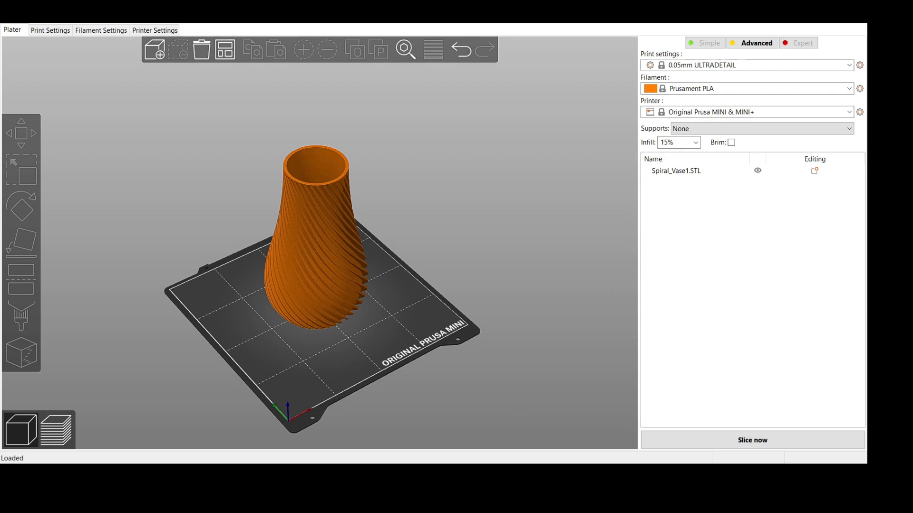
{"action": "left_click", "coordinate": [332, 236]}
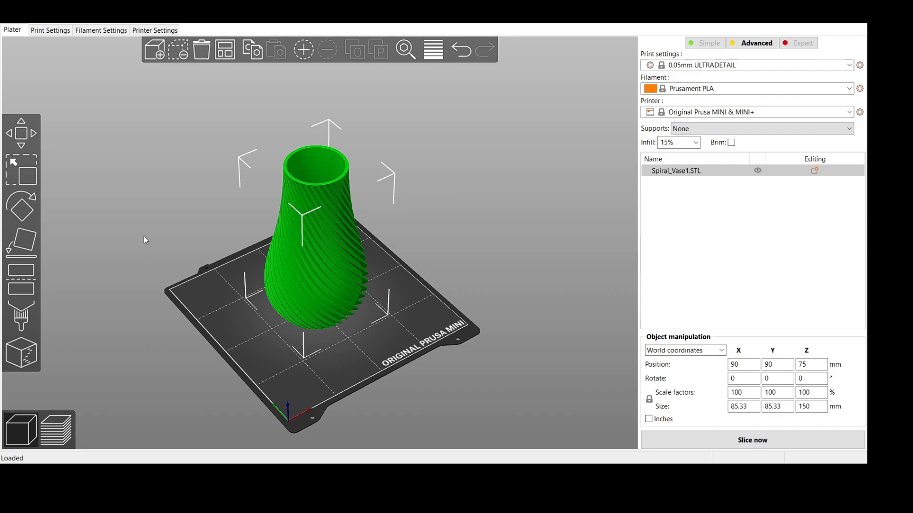
{"action": "left_click", "coordinate": [459, 209]}
Duplicate the spiral vase by copying and pasting it onto the build plate.
{"action": "left_click", "coordinate": [345, 213]}
{"action": "key", "text": "ctrl+c"}
{"action": "key", "text": "ctrl+v"}
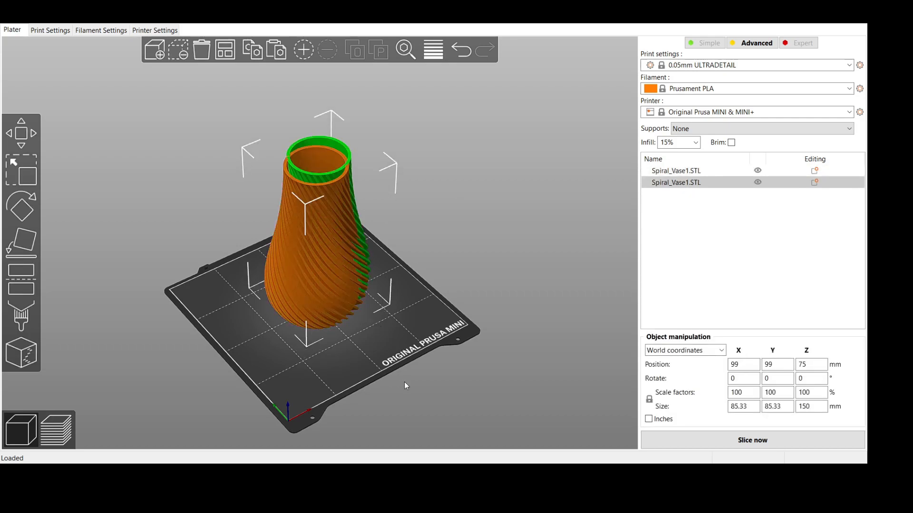
Move the two vases apart, the original to about X 50, Y 120 and the copy to about X 126, Y 45.
{"action": "right_click_drag", "start_coordinate": [313, 297], "coordinate": [304, 302]}
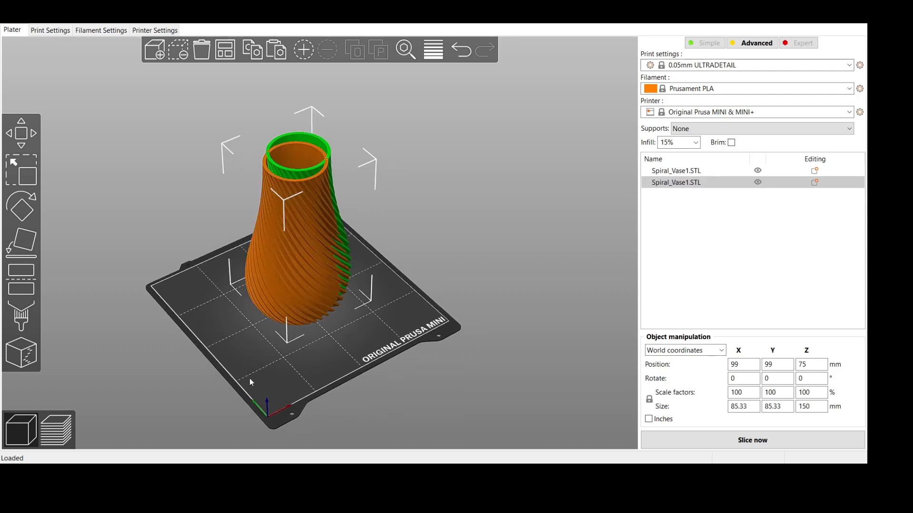
{"action": "right_click_drag", "start_coordinate": [249, 378], "coordinate": [318, 357]}
{"action": "left_click_drag", "start_coordinate": [347, 298], "coordinate": [291, 299]}
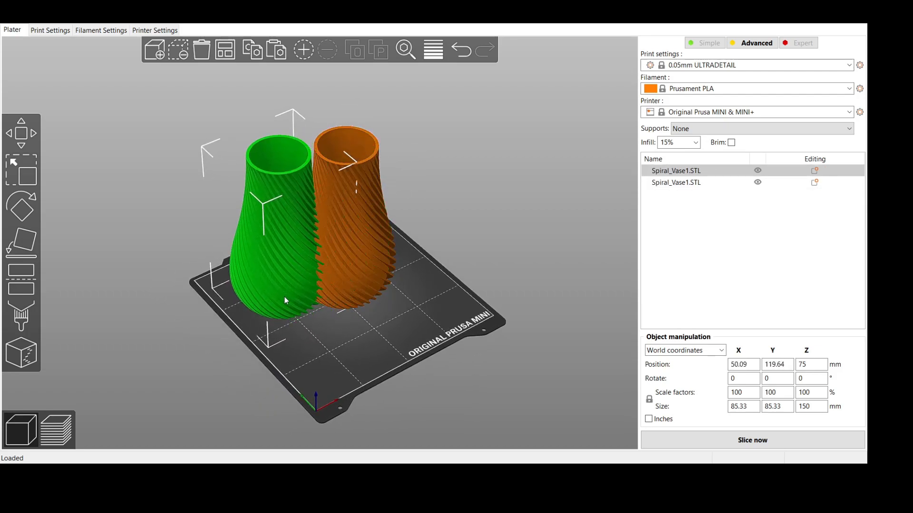
{"action": "left_click_drag", "start_coordinate": [367, 264], "coordinate": [435, 294]}
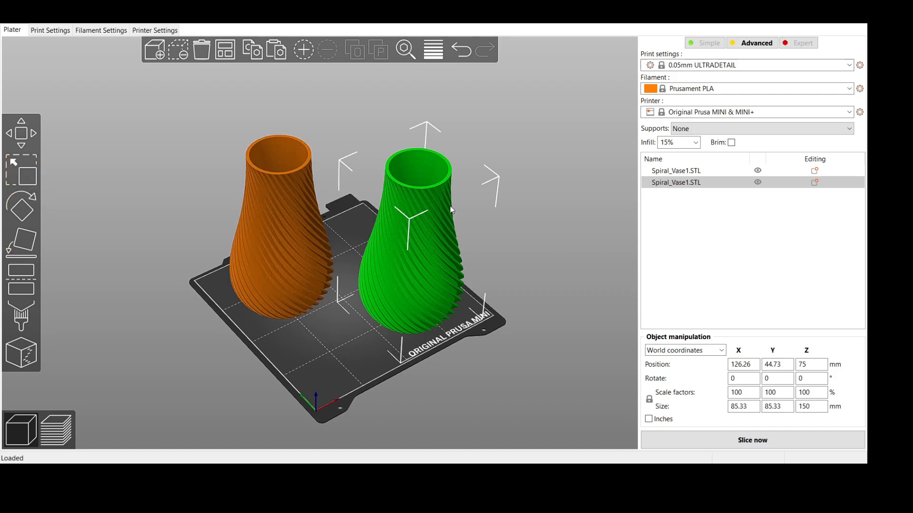
Scale the copied vase down uniformly to about 64% and the original vase to about 60%.
{"action": "left_click", "coordinate": [34, 170]}
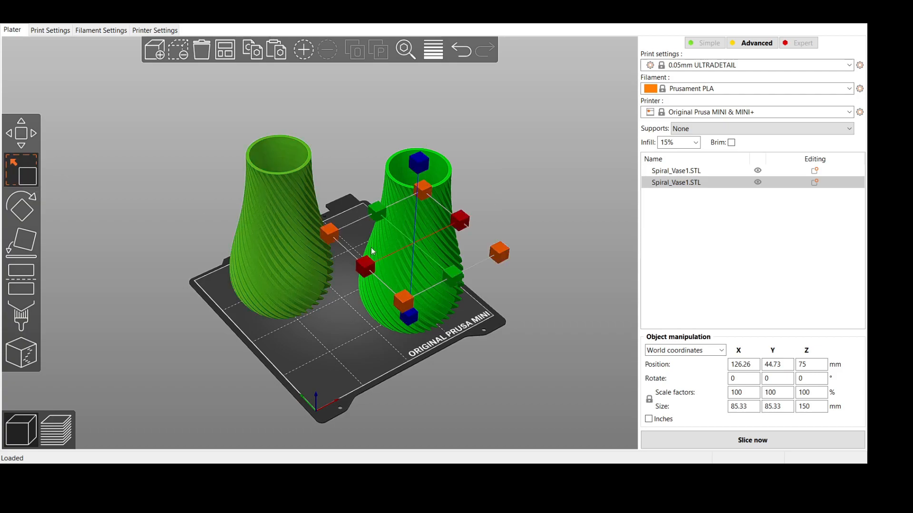
{"action": "left_click_drag", "start_coordinate": [499, 254], "coordinate": [465, 278]}
{"action": "left_click", "coordinate": [300, 266]}
{"action": "left_click_drag", "start_coordinate": [356, 241], "coordinate": [330, 241]}
Reposition the original, smaller vase on the build plate to about X 65, Y 117.
{"action": "left_click_drag", "start_coordinate": [284, 302], "coordinate": [308, 298]}
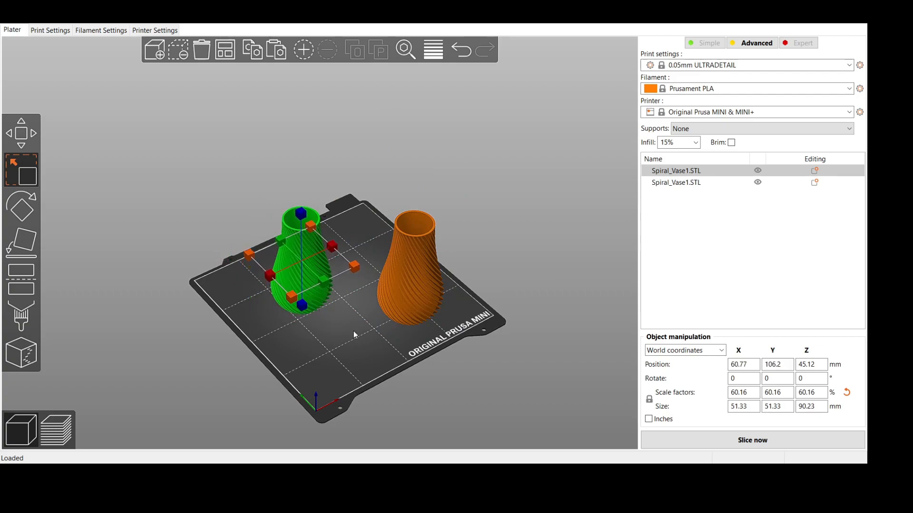
{"action": "scroll", "coordinate": [353, 332], "scroll_direction": "up", "scroll_amount": 2}
{"action": "middle_click_drag", "start_coordinate": [353, 332], "coordinate": [420, 164]}
{"action": "middle_click_drag", "start_coordinate": [569, 284], "coordinate": [373, 254]}
{"action": "left_click", "coordinate": [450, 255]}
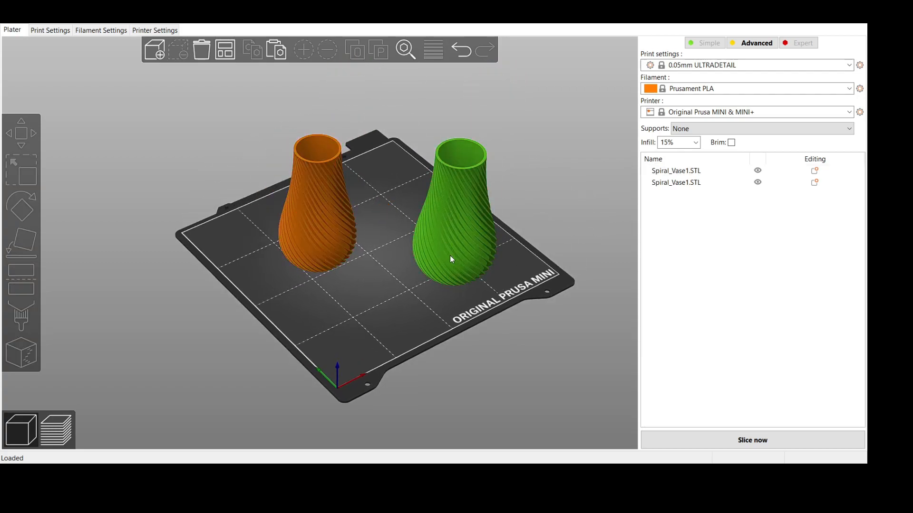
{"action": "left_click", "coordinate": [316, 251]}
{"action": "left_click_drag", "start_coordinate": [315, 250], "coordinate": [315, 241]}
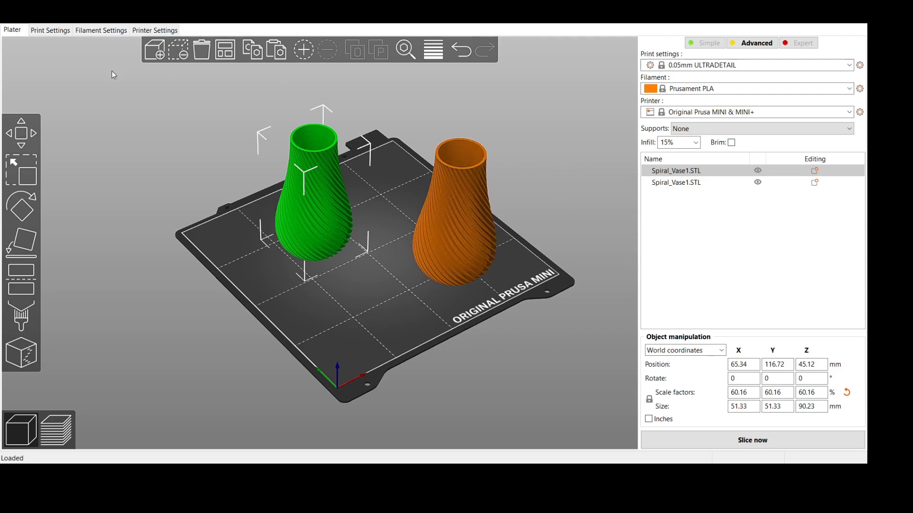
Try adjusting the Prusament PLA nozzle temperatures for the first and other layers, and return both to 215 °C.
{"action": "left_click", "coordinate": [102, 30]}
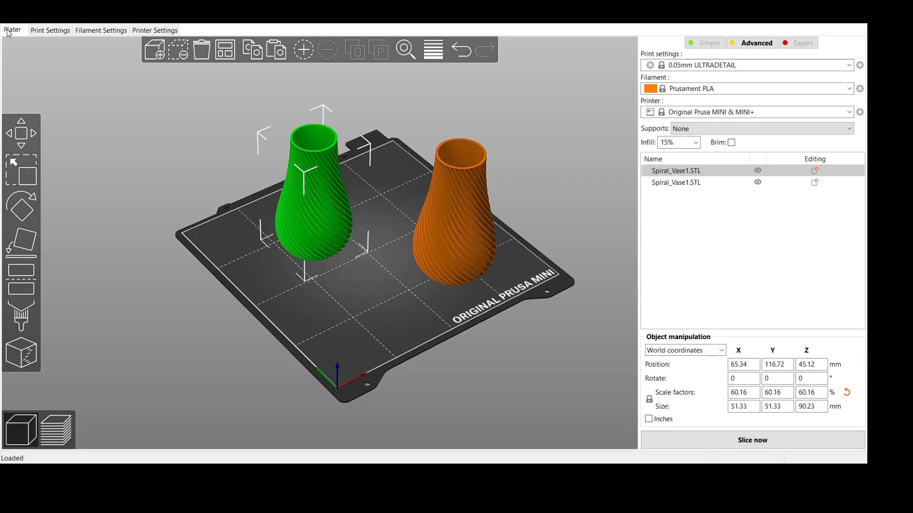
{"action": "left_click", "coordinate": [11, 30]}
{"action": "left_click", "coordinate": [111, 30]}
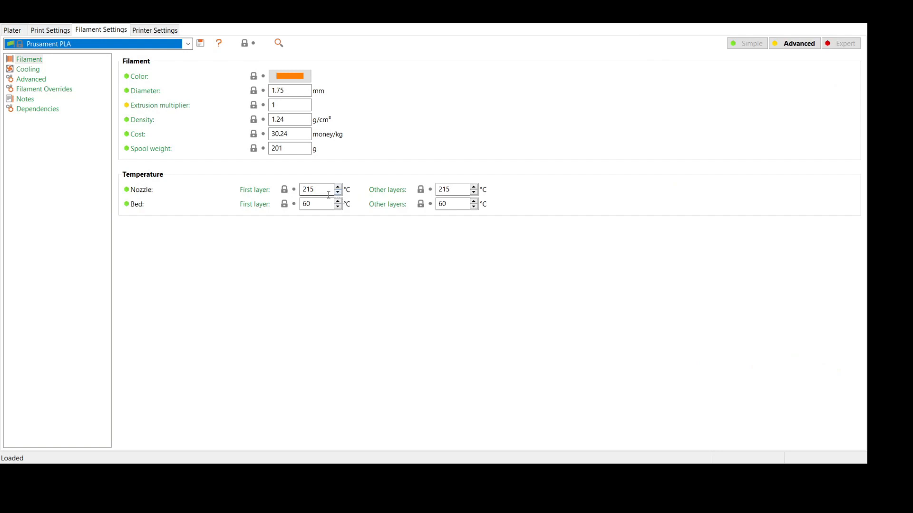
{"action": "double_click", "coordinate": [305, 190]}
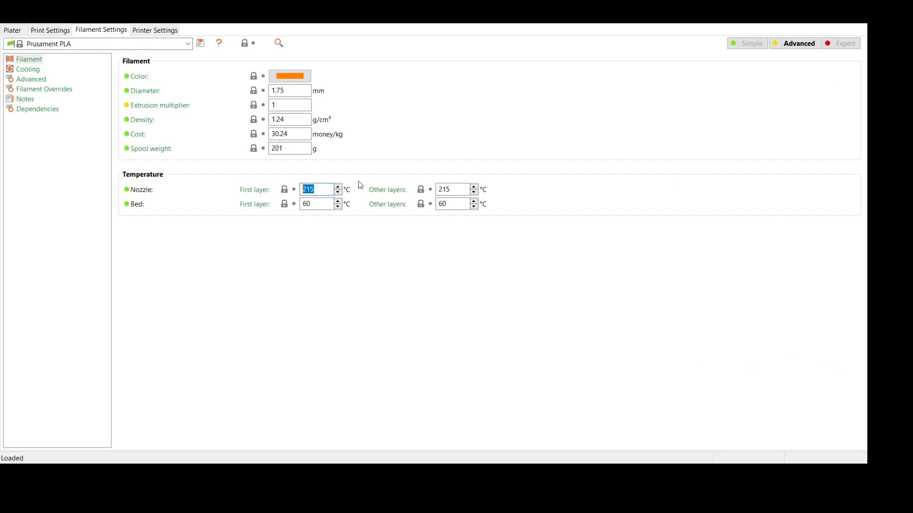
{"action": "left_click", "coordinate": [338, 192]}
{"action": "left_click", "coordinate": [338, 193]}
{"action": "left_click", "coordinate": [474, 192]}
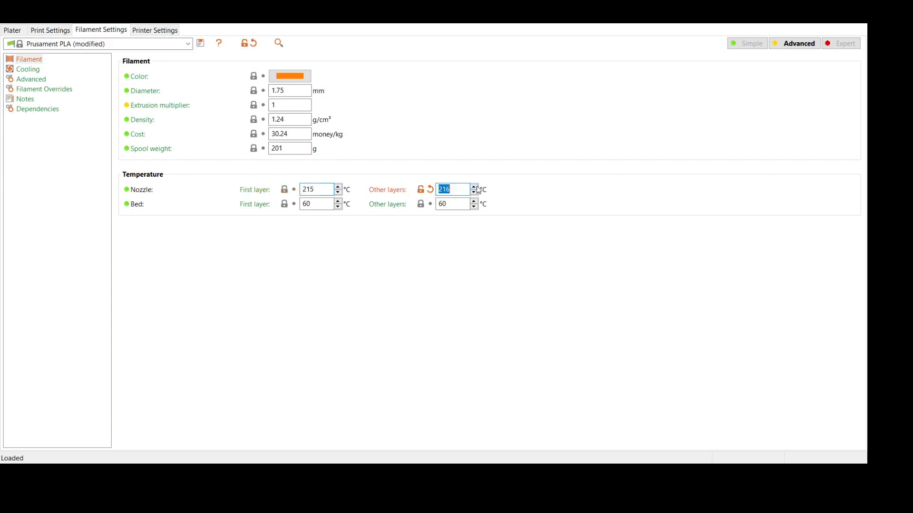
{"action": "left_click", "coordinate": [473, 187]}
{"action": "left_click", "coordinate": [17, 31]}
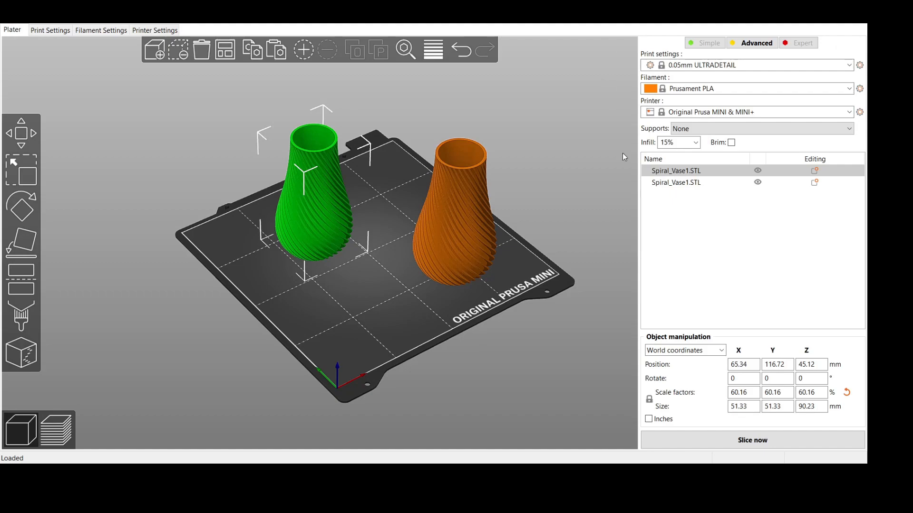
Select the copied vase and set the supports to Support on build plate only.
{"action": "left_click", "coordinate": [486, 248]}
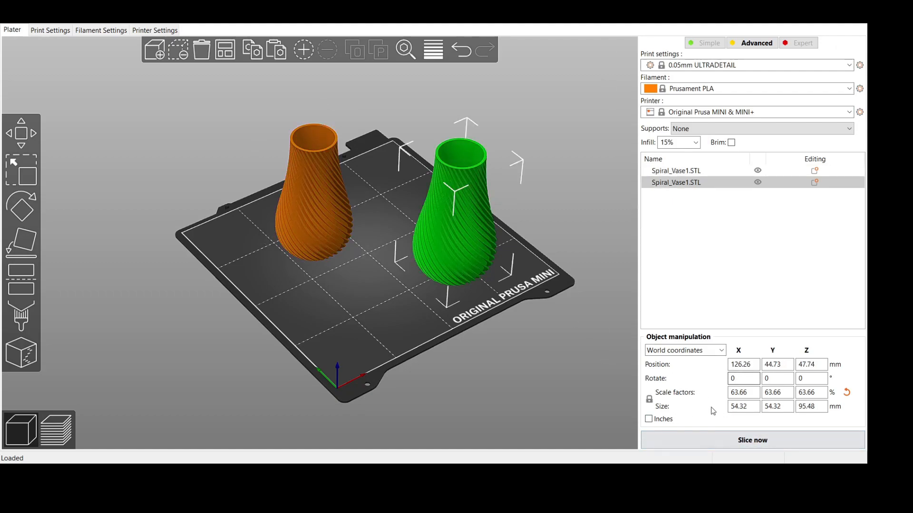
{"action": "left_click", "coordinate": [715, 125]}
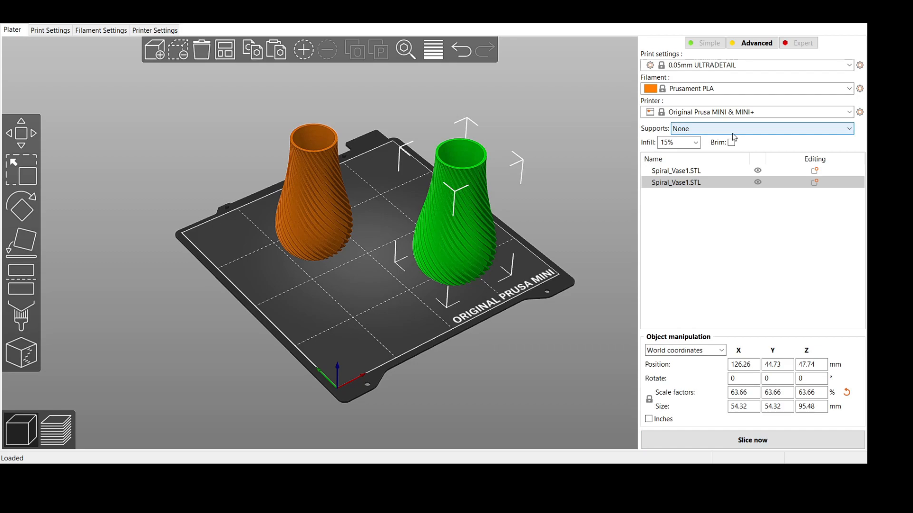
{"action": "left_click", "coordinate": [722, 155]}
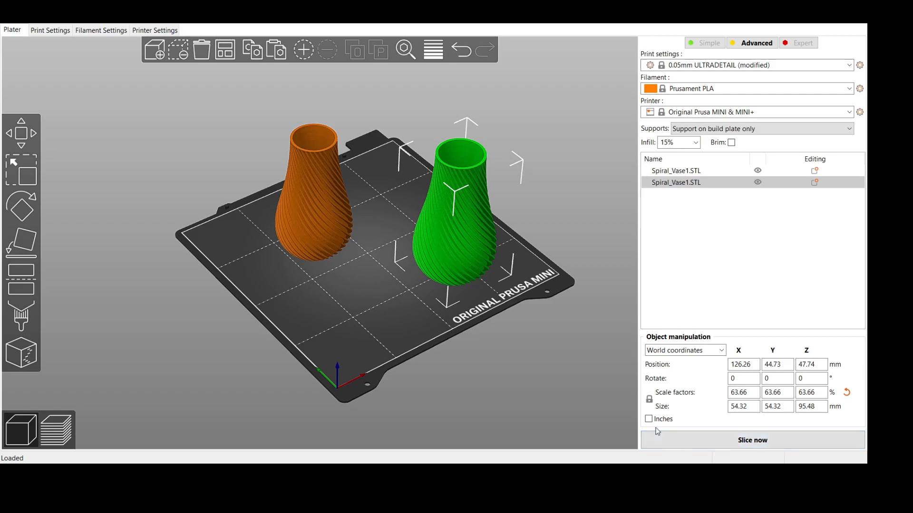
Slice the two vases and examine their layers in the sliced preview.
{"action": "left_click", "coordinate": [729, 442]}
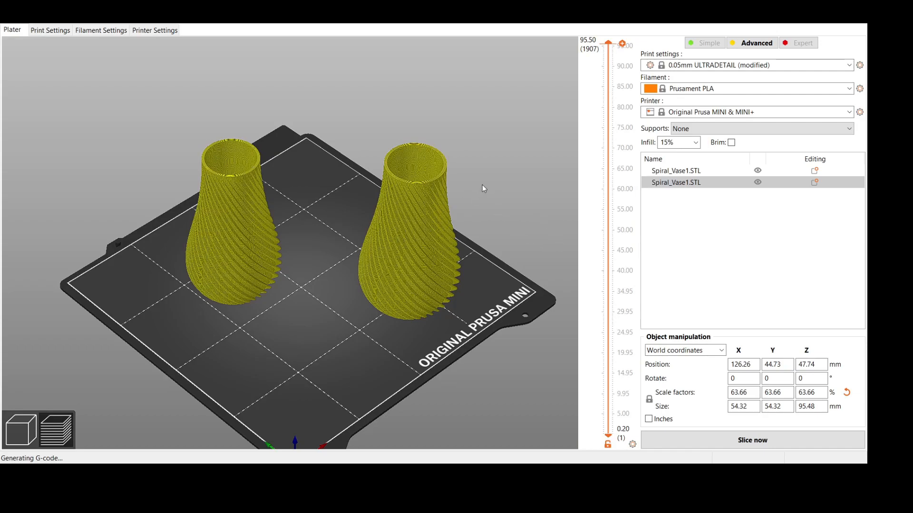
{"action": "right_click_drag", "start_coordinate": [482, 186], "coordinate": [459, 207]}
{"action": "right_click_drag", "start_coordinate": [374, 171], "coordinate": [407, 169]}
{"action": "mouse_move", "coordinate": [608, 43]}
{"action": "left_mouse_down"}
{"action": "mouse_move", "coordinate": [569, 310]}
{"action": "mouse_move", "coordinate": [569, 377]}
{"action": "mouse_move", "coordinate": [606, 40]}
{"action": "left_mouse_up"}
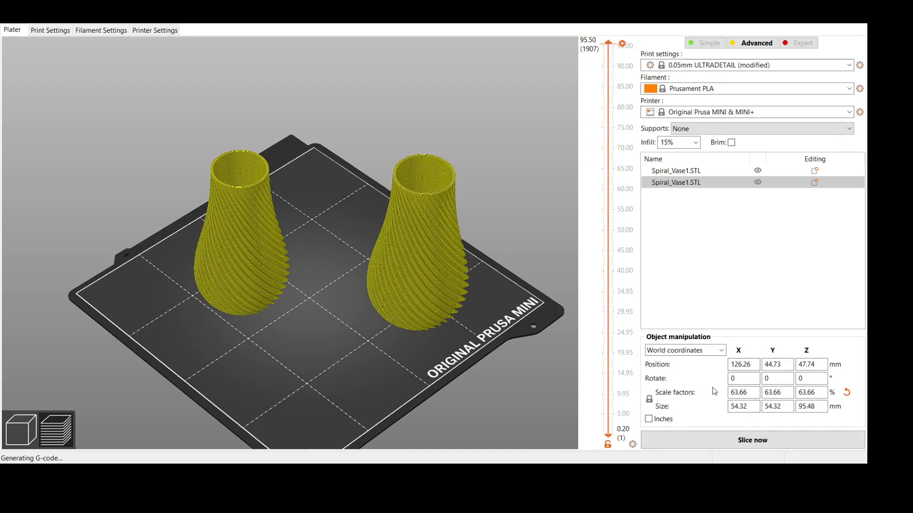
{"action": "left_click", "coordinate": [713, 350]}
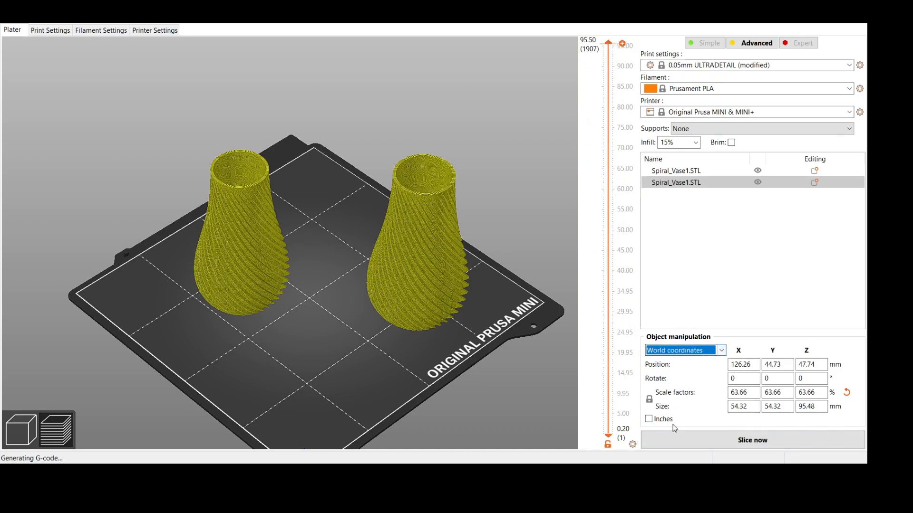
{"action": "left_click", "coordinate": [694, 442]}
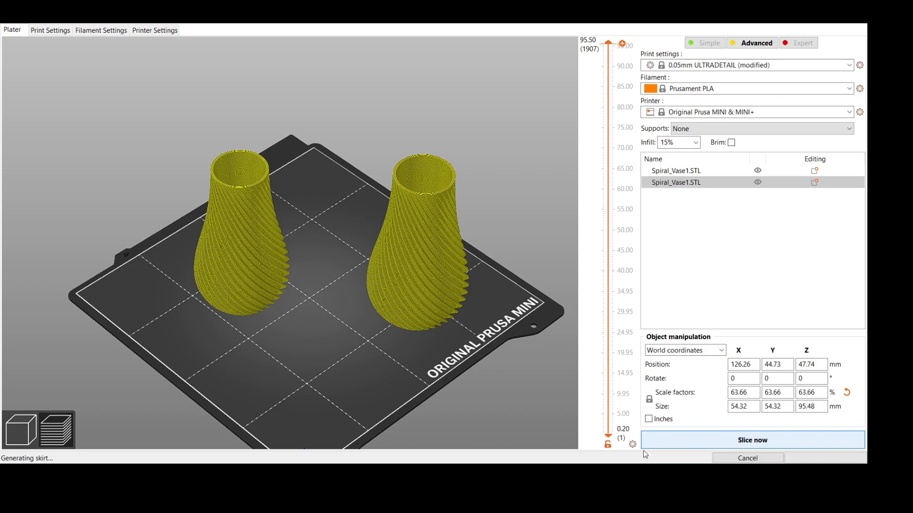